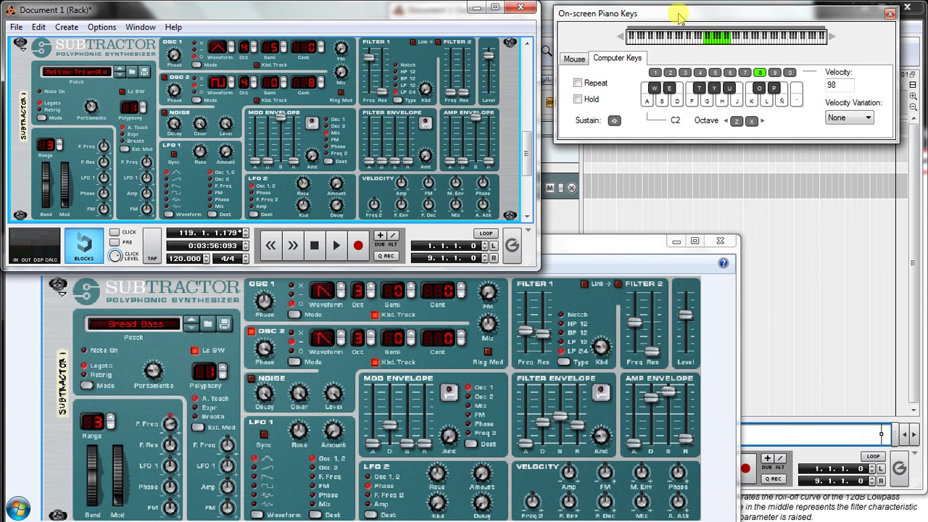
# Move the On-screen Piano Keys window slightly lower and play the D-key note to audition the Mellow Triangle patch
pyautogui.moveTo(675, 15); pyautogui.dragTo(676, 40)
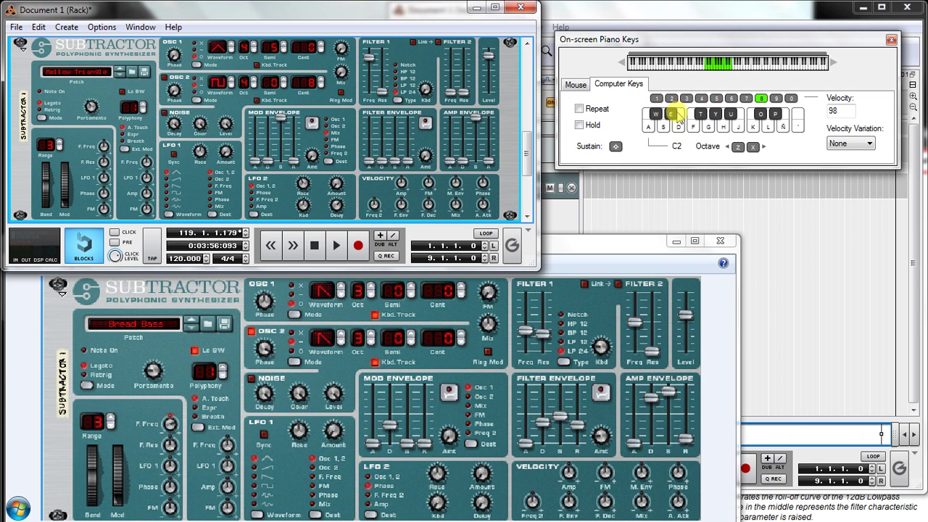
pyautogui.press('d')
pyautogui.press('d')
pyautogui.press('d')
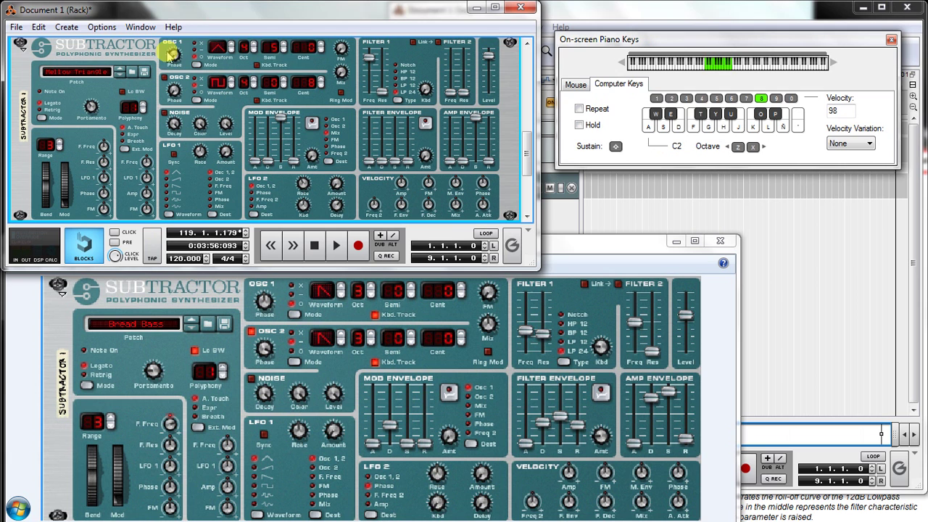
# Set oscillator 1's waveform to sine, playing a note to compare the waveforms
pyautogui.click(230, 48)
pyautogui.press('d')
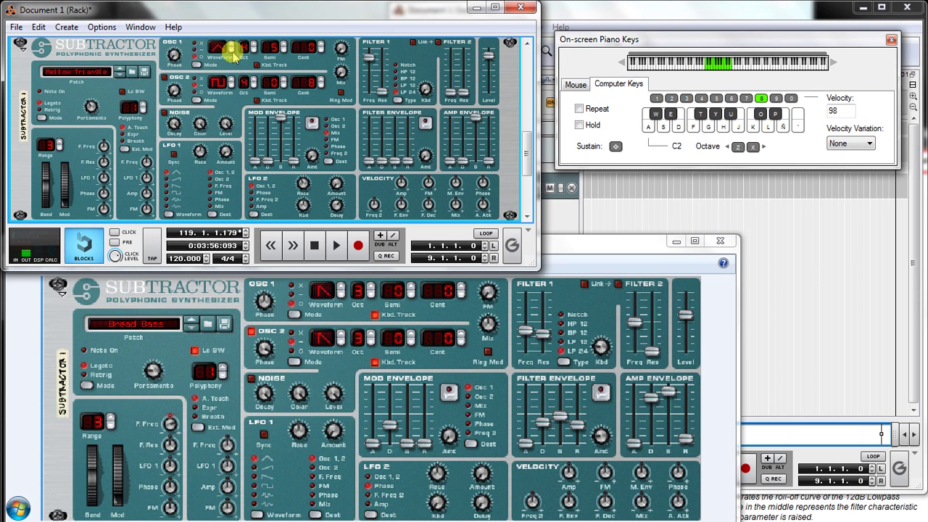
pyautogui.click(231, 48)
pyautogui.click(231, 48)
pyautogui.press('d')
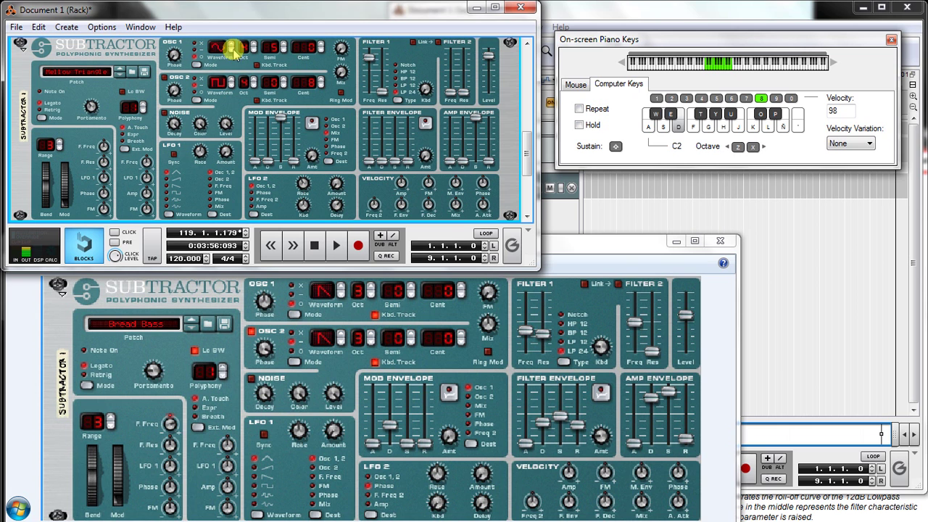
pyautogui.press('d')
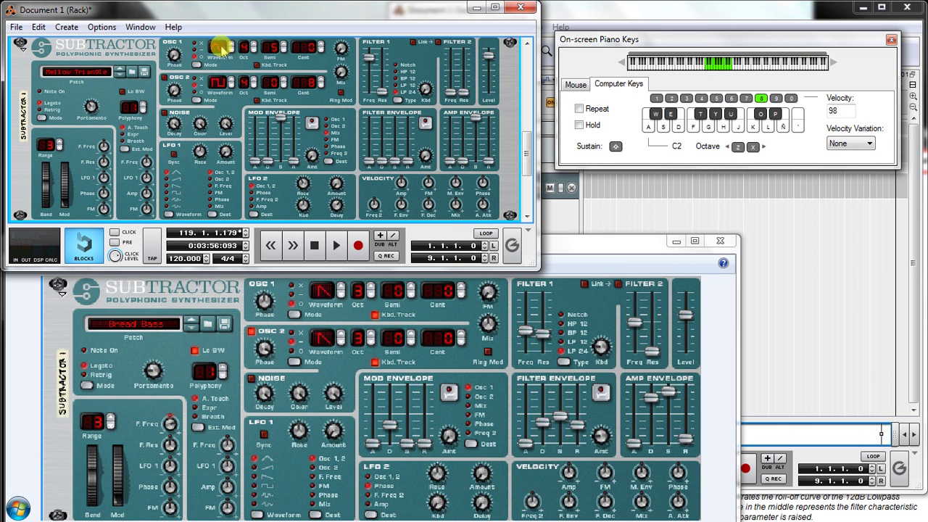
# Try the square waveform on oscillator 1 with a test note, and return the waveform to sine
pyautogui.moveTo(220, 48); pyautogui.dragTo(224, 45)
pyautogui.click(230, 46)
pyautogui.press('d')
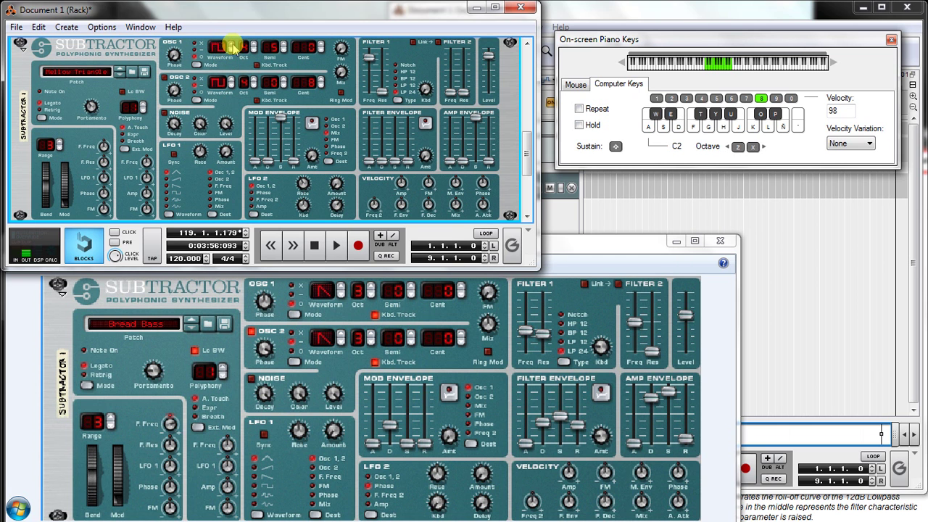
pyautogui.click(231, 47)
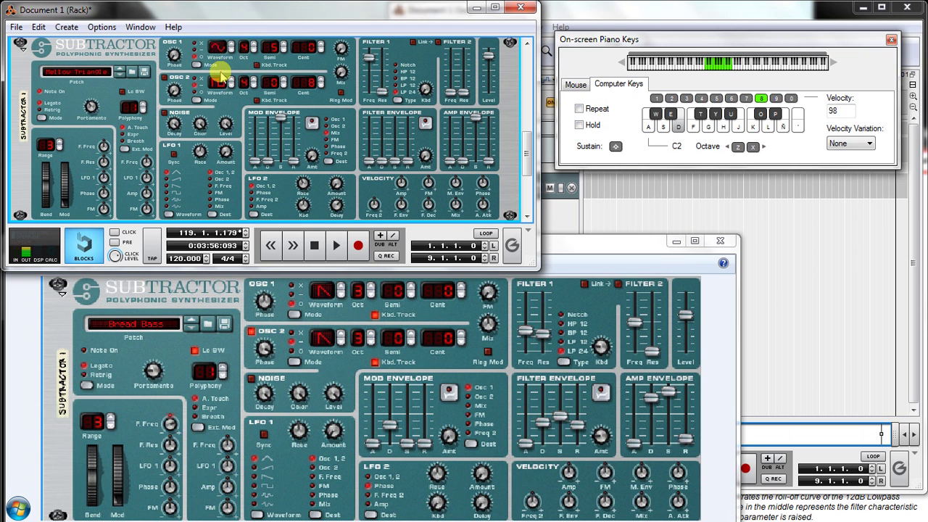
pyautogui.click(225, 45)
pyautogui.press('d')
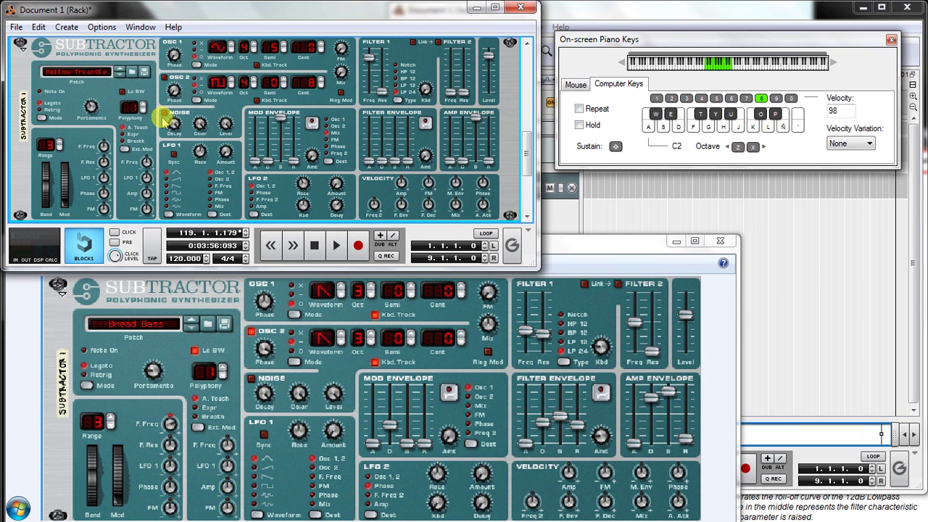
# Play a note with the noise generator on, and try out the oscillator mix and mod envelope gain
pyautogui.press('d')
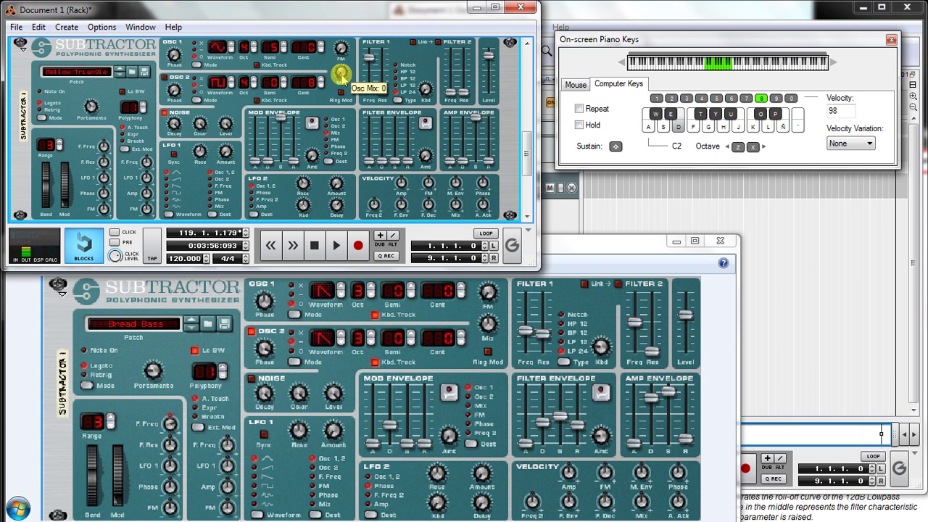
pyautogui.moveTo(340, 73); pyautogui.dragTo(353, 44)
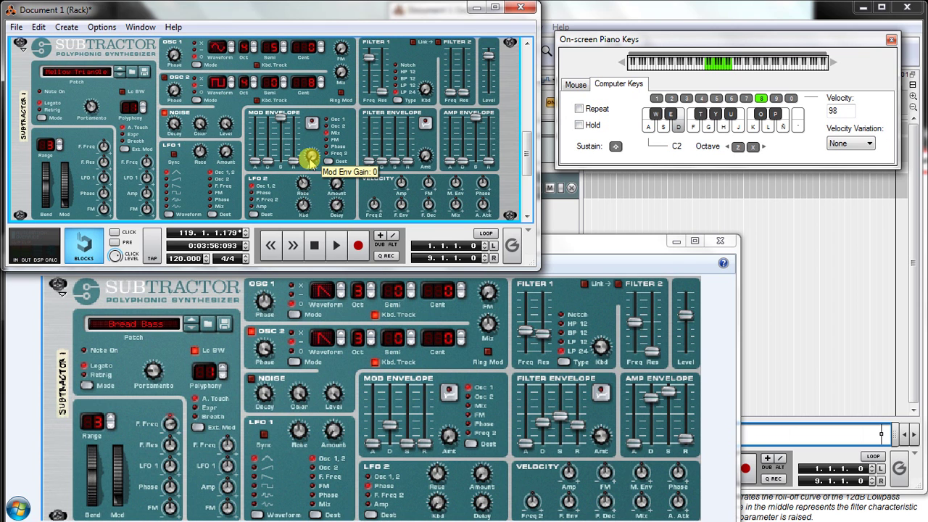
pyautogui.moveTo(312, 155)
pyautogui.mouseDown()
pyautogui.moveTo(317, 118)
pyautogui.moveTo(319, 170)
pyautogui.mouseUp()
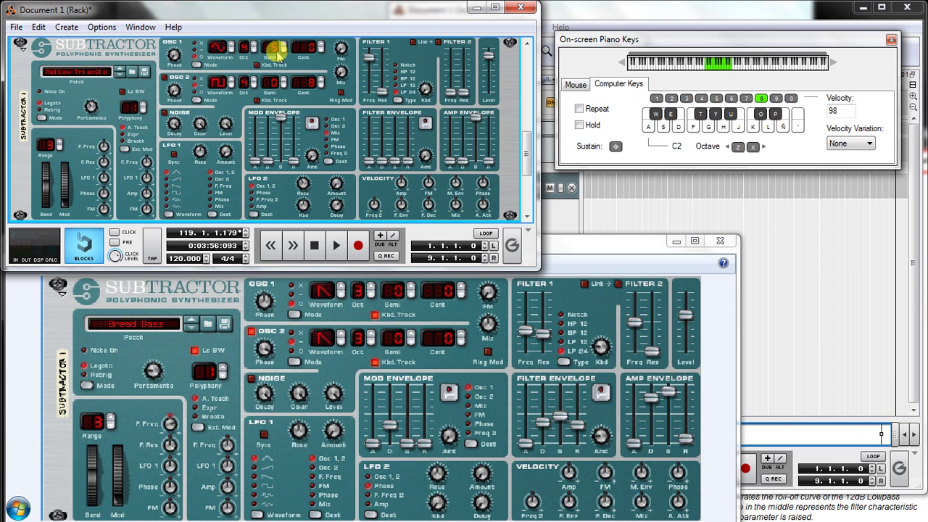
# Play a note and try a different semitone tuning on oscillator 1, returning it to 5
pyautogui.press('d')
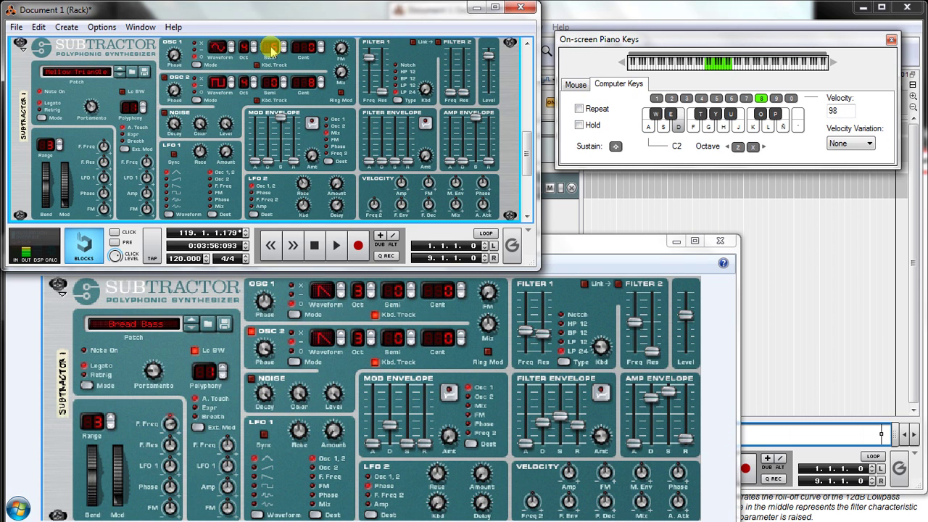
pyautogui.moveTo(270, 46); pyautogui.dragTo(291, 56)
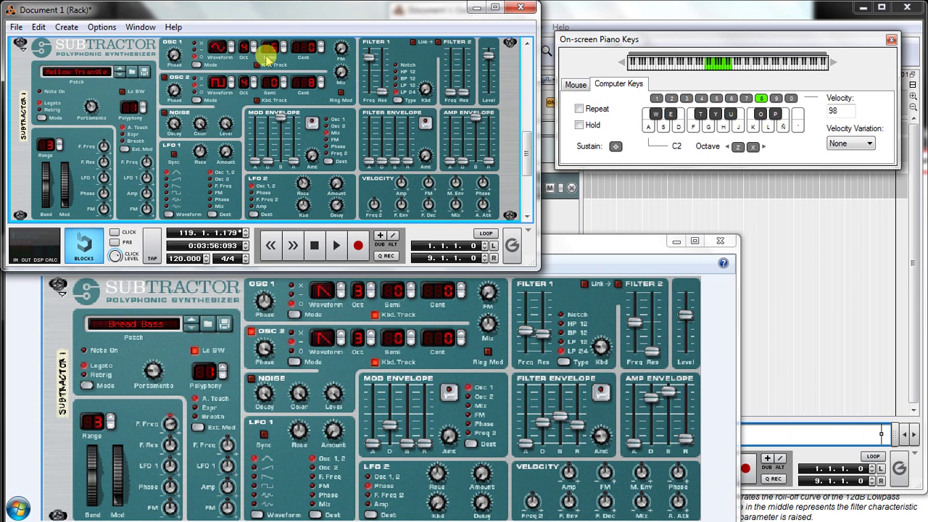
pyautogui.click(226, 44)
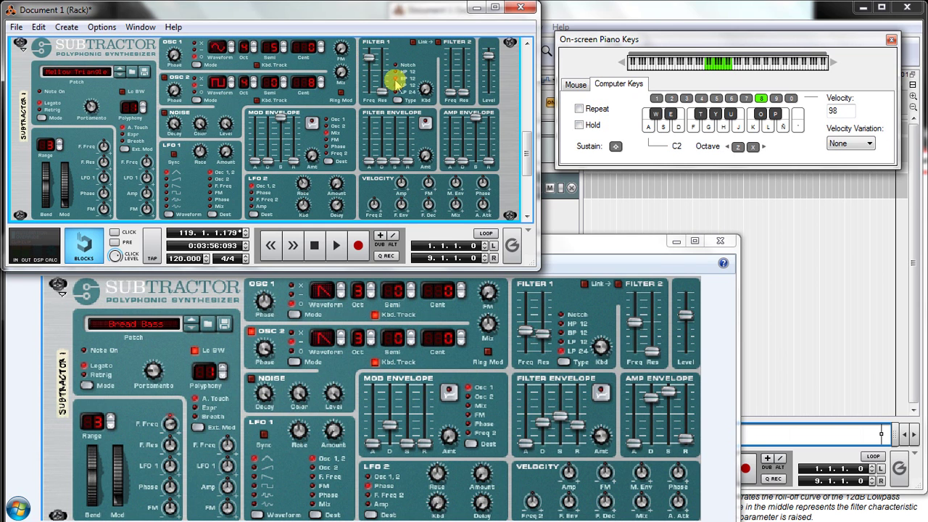
# Play a note while lowering filter 1's frequency, raise its resonance to 127, and sweep the frequency
pyautogui.press('d')
pyautogui.moveTo(369, 58)
pyautogui.mouseDown()
pyautogui.moveTo(370, 47)
pyautogui.moveTo(373, 93)
pyautogui.moveTo(371, 67)
pyautogui.mouseUp()
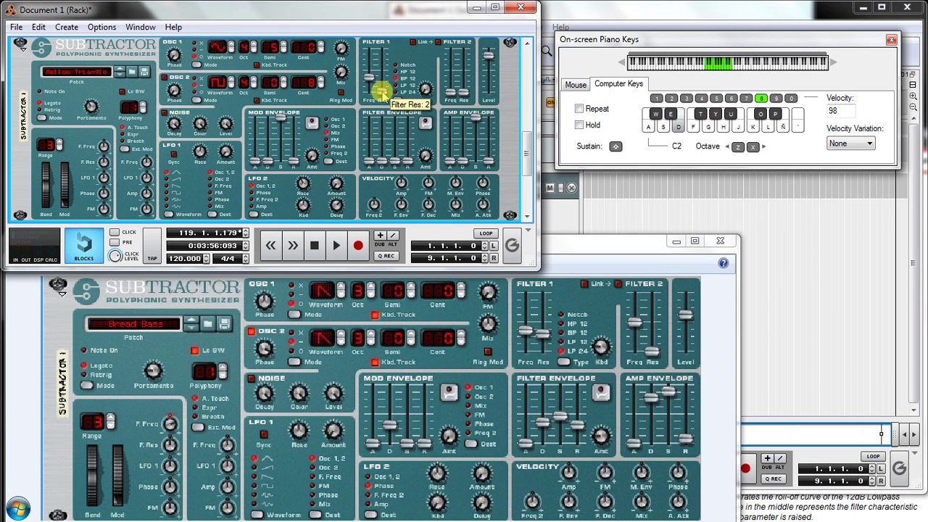
pyautogui.moveTo(381, 92); pyautogui.dragTo(383, 48)
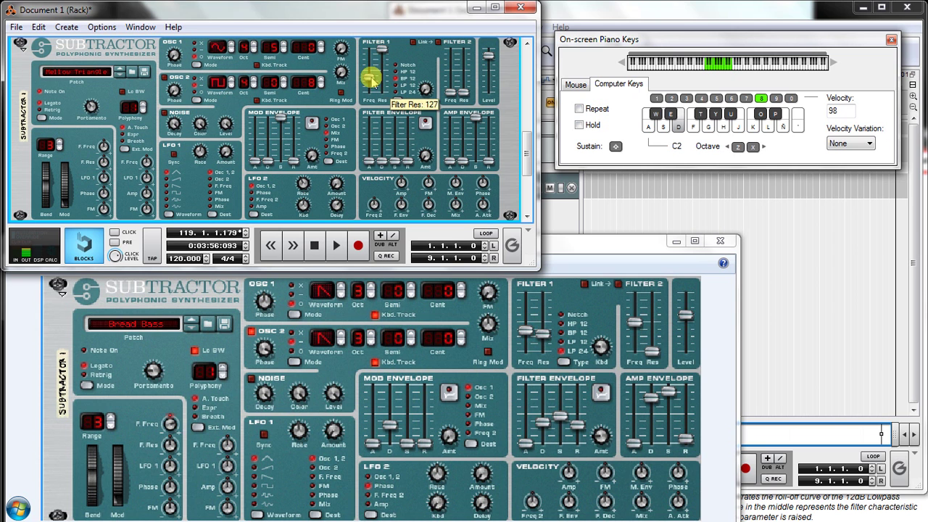
pyautogui.moveTo(372, 82)
pyautogui.mouseDown()
pyautogui.moveTo(372, 65)
pyautogui.moveTo(372, 74)
pyautogui.mouseUp()
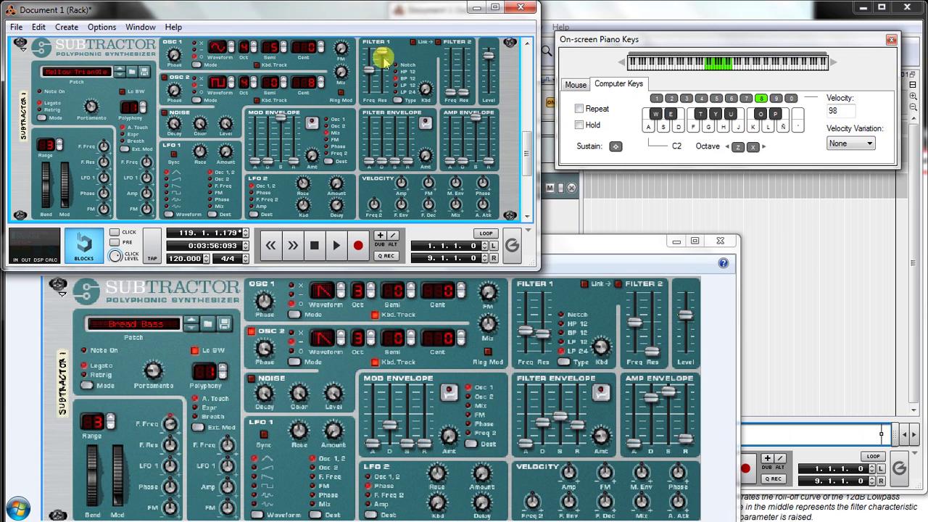
# Lower filter 1's resonance to minimum with a slightly higher frequency, and raise the output level a little
pyautogui.moveTo(382, 55); pyautogui.dragTo(392, 103)
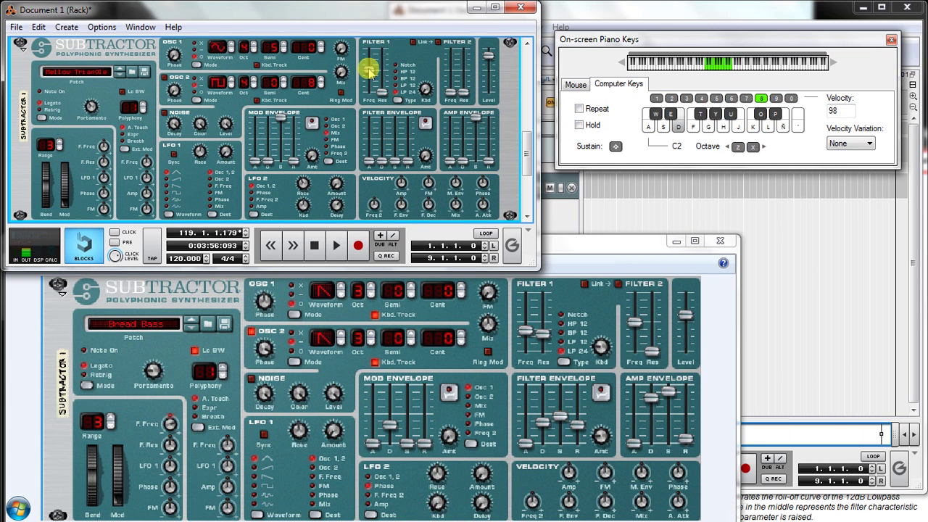
pyautogui.moveTo(369, 69); pyautogui.dragTo(373, 65)
pyautogui.press('d')
pyautogui.moveTo(488, 63)
pyautogui.mouseDown()
pyautogui.moveTo(489, 45)
pyautogui.moveTo(490, 87)
pyautogui.moveTo(489, 52)
pyautogui.mouseUp()
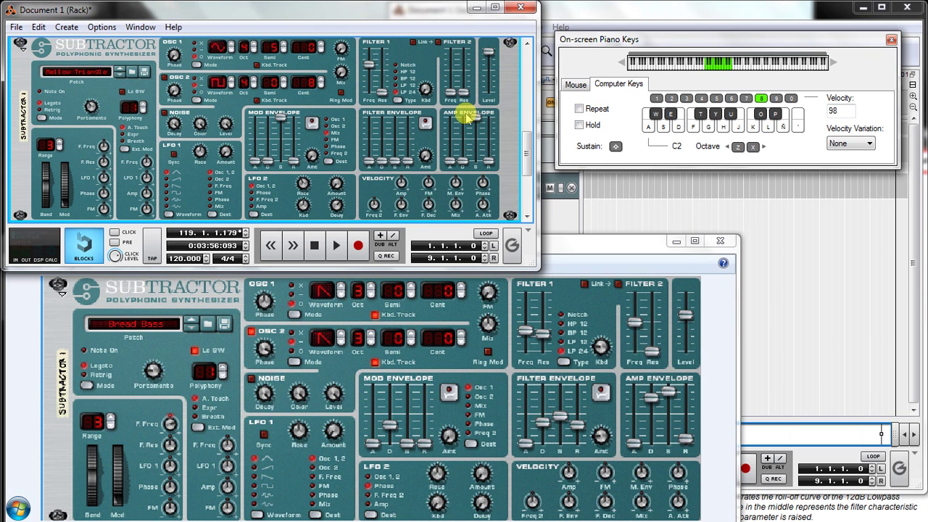
# Try an amp envelope attack of 55 while playing test notes, and return the attack to its minimum
pyautogui.press('d')
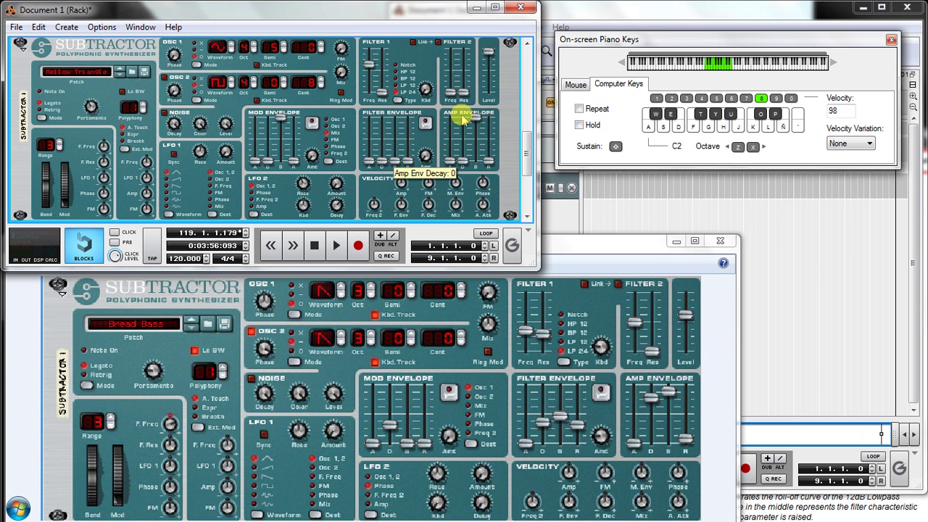
pyautogui.press('d')
pyautogui.moveTo(449, 161); pyautogui.dragTo(447, 140)
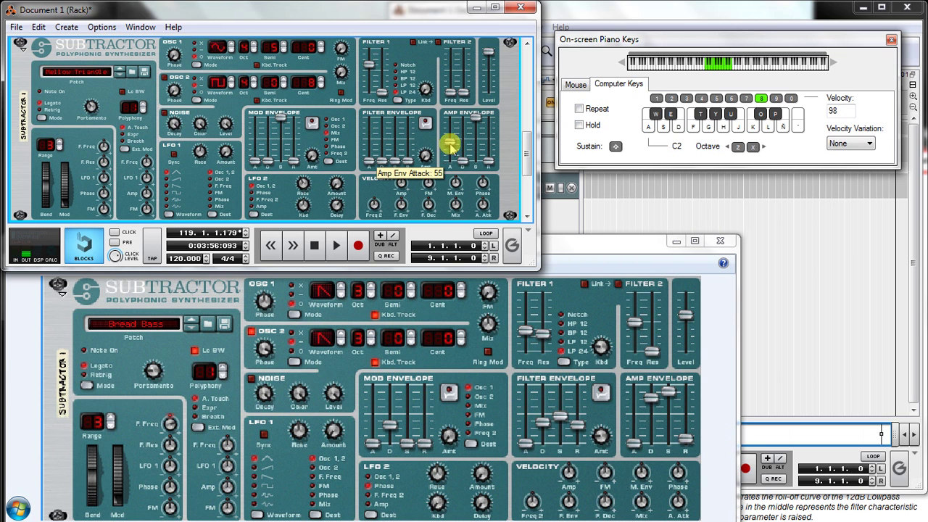
pyautogui.press('d')
pyautogui.click(680, 127)
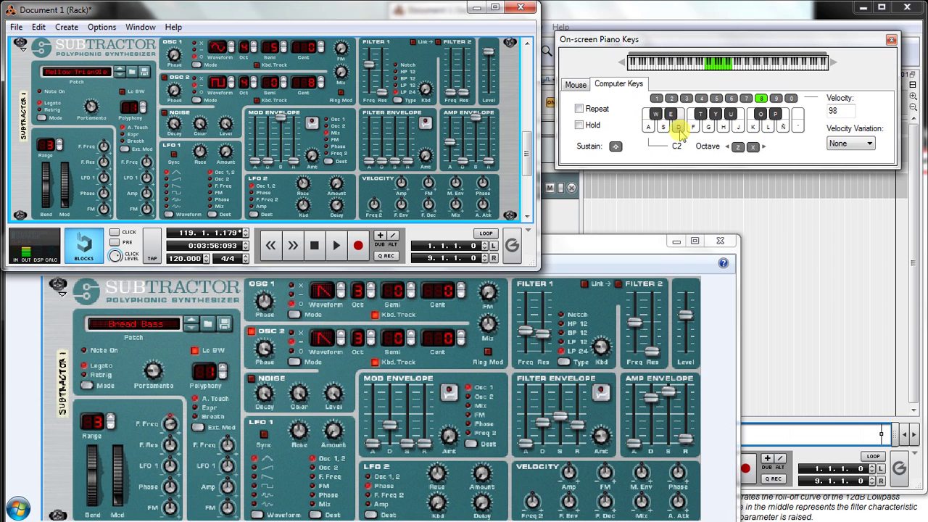
pyautogui.moveTo(447, 143); pyautogui.dragTo(459, 168)
# Try a longer amp envelope decay with sustain 24 on test notes, and return decay to 0 and sustain to maximum
pyautogui.moveTo(469, 116); pyautogui.dragTo(476, 148)
pyautogui.moveTo(461, 116); pyautogui.dragTo(473, 151)
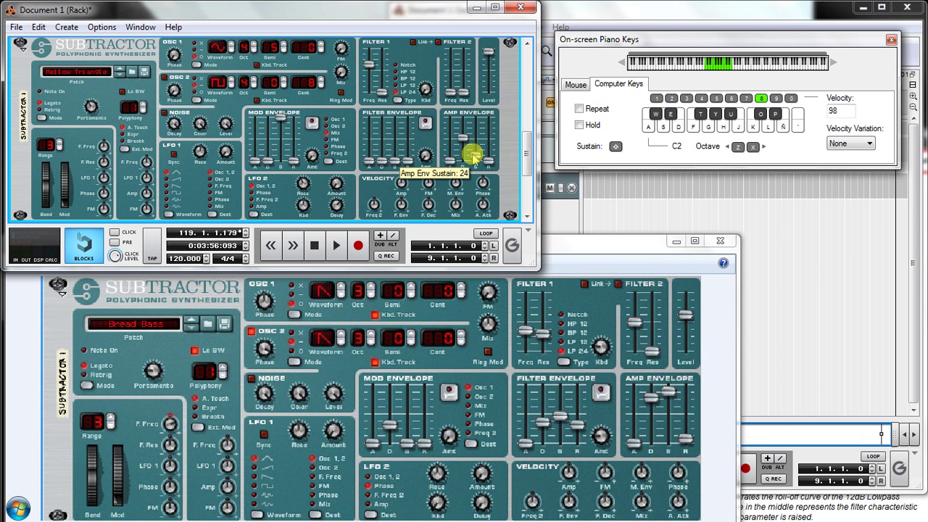
pyautogui.press('d')
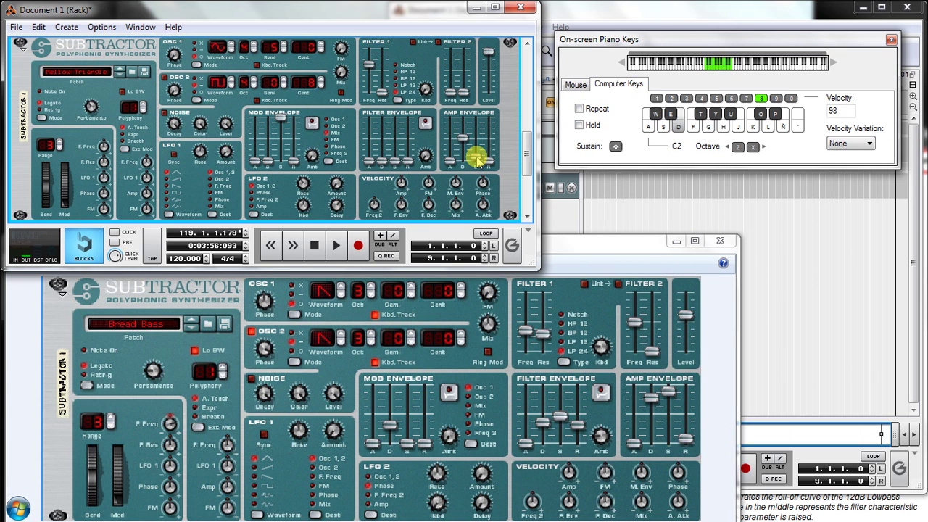
pyautogui.press('d')
pyautogui.moveTo(471, 149); pyautogui.dragTo(468, 118)
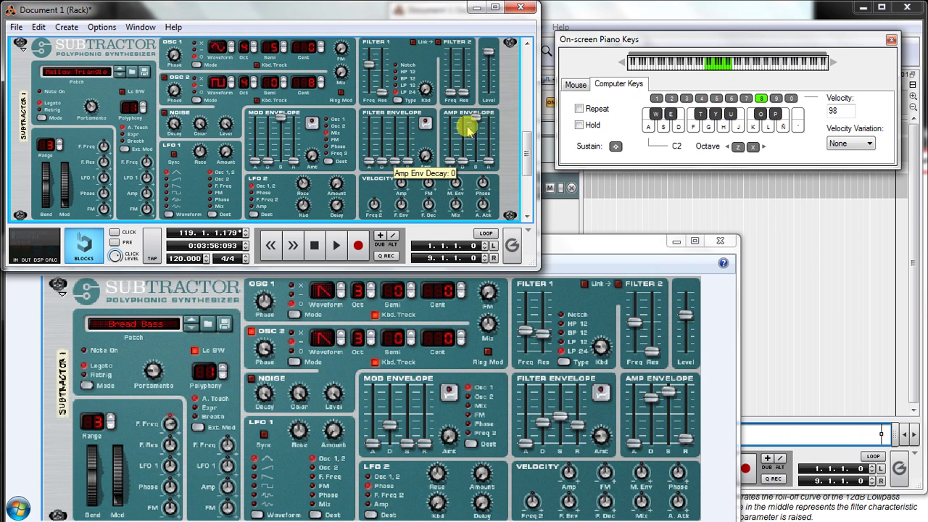
# Set the amp envelope to sustain 127 with the release raised about halfway, and play a note
pyautogui.moveTo(472, 120)
pyautogui.mouseDown()
pyautogui.moveTo(475, 153)
pyautogui.moveTo(479, 138)
pyautogui.moveTo(490, 146)
pyautogui.moveTo(491, 137)
pyautogui.moveTo(477, 118)
pyautogui.mouseUp()
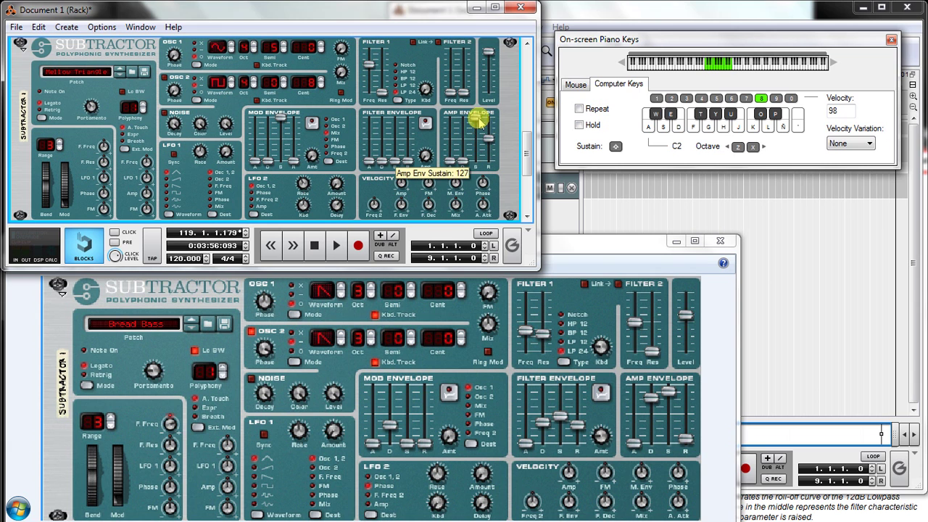
pyautogui.press('d')
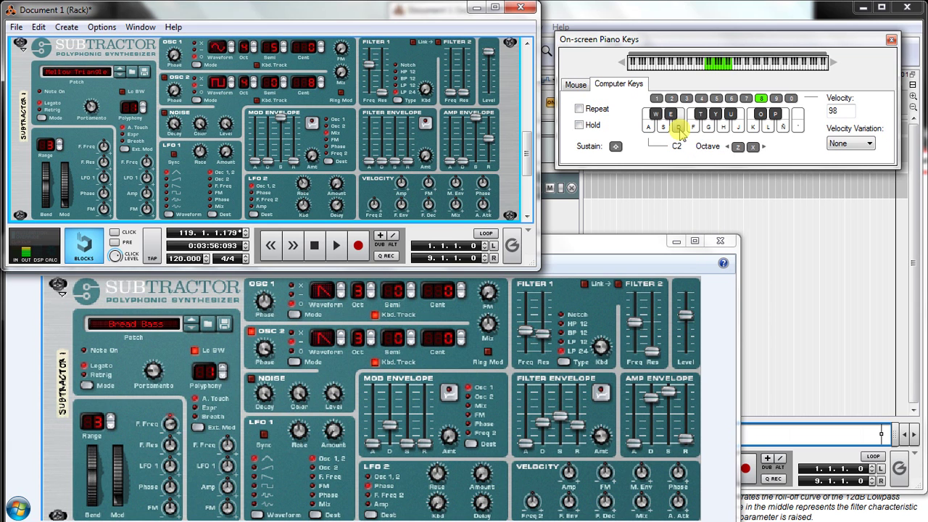